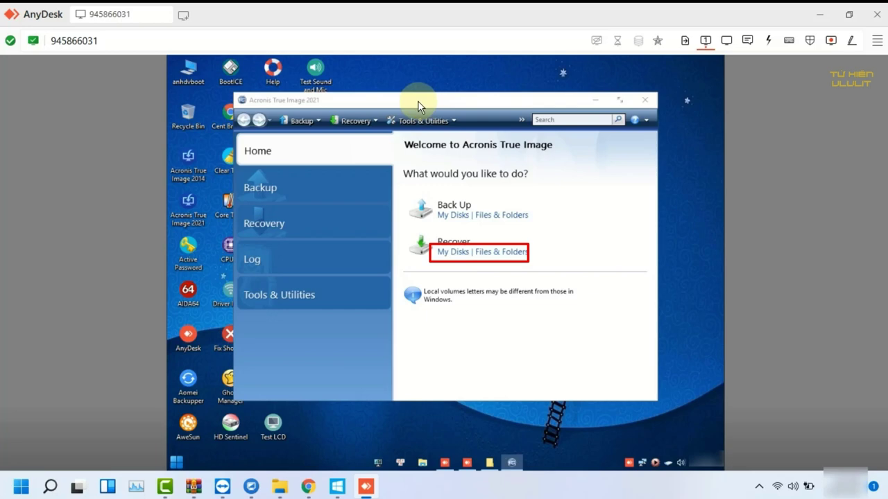
Start a disk recovery from the win10_07012021_full_b1_s1_v1 backup, using the method for recovering whole disks and partitions
drag(403, 101, 388, 107)
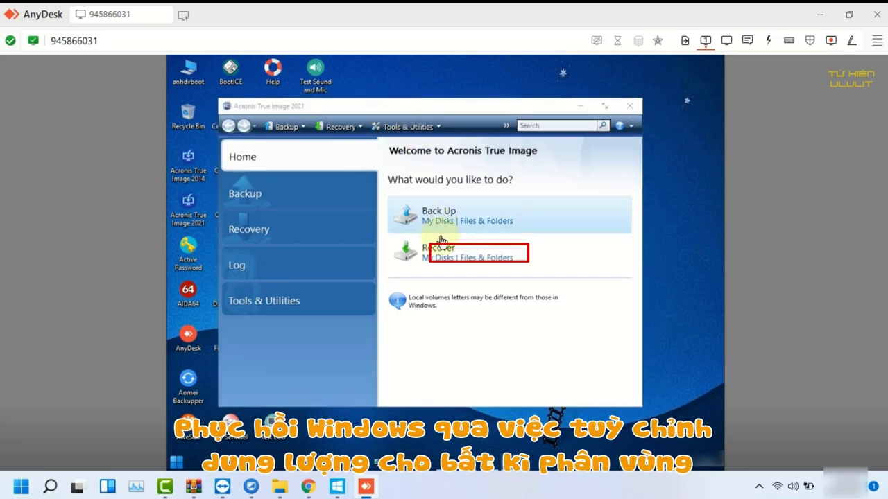
click(439, 258)
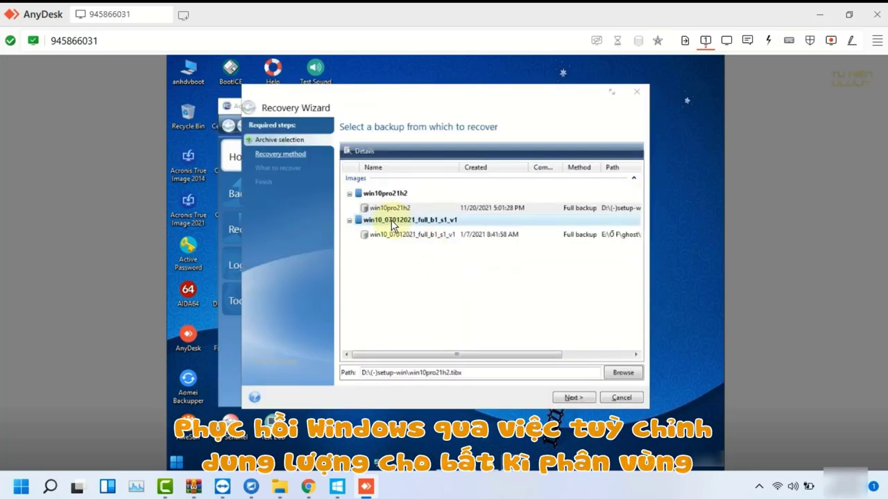
click(409, 233)
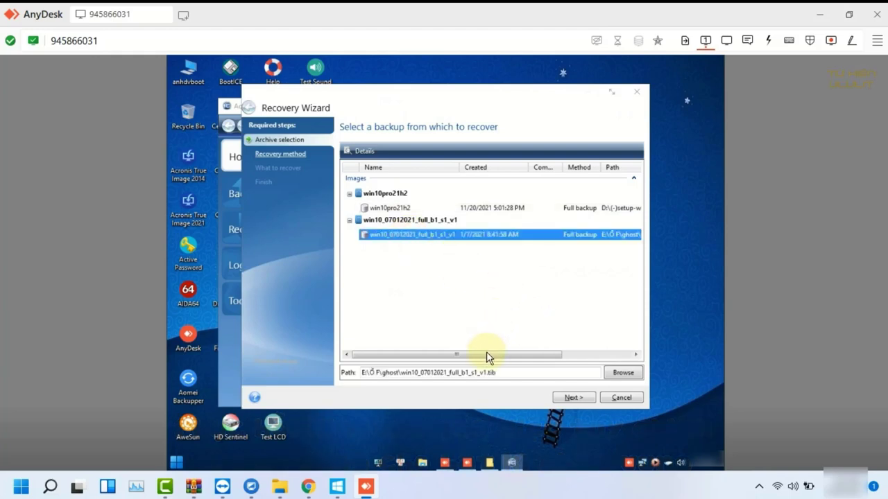
click(572, 399)
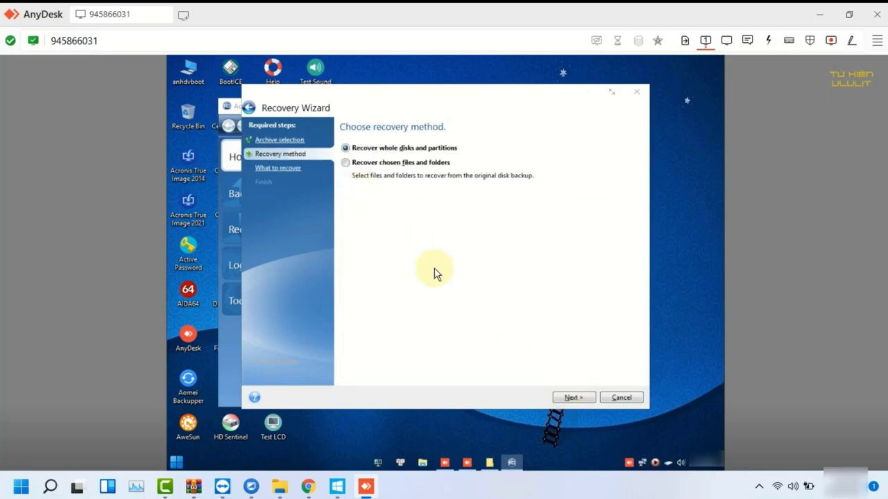
click(568, 396)
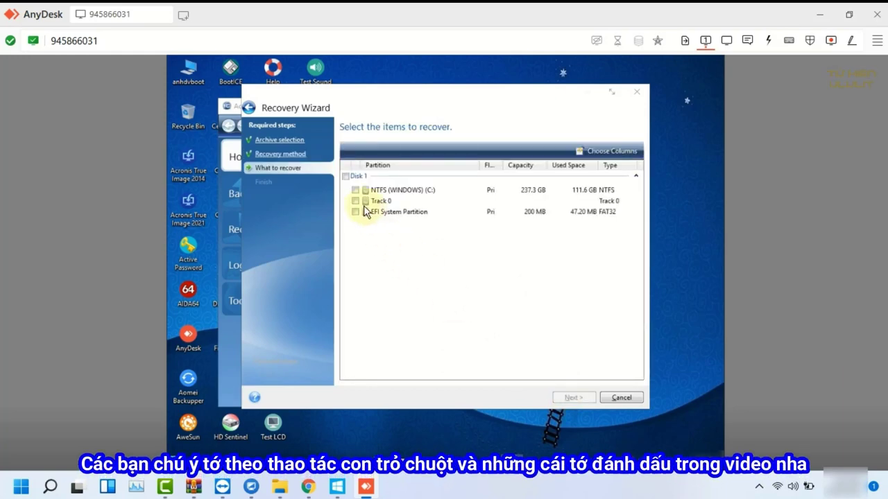
Choose the NTFS (WINDOWS) (C:) partition and the EFI System Partition as the items to recover
click(356, 212)
click(355, 189)
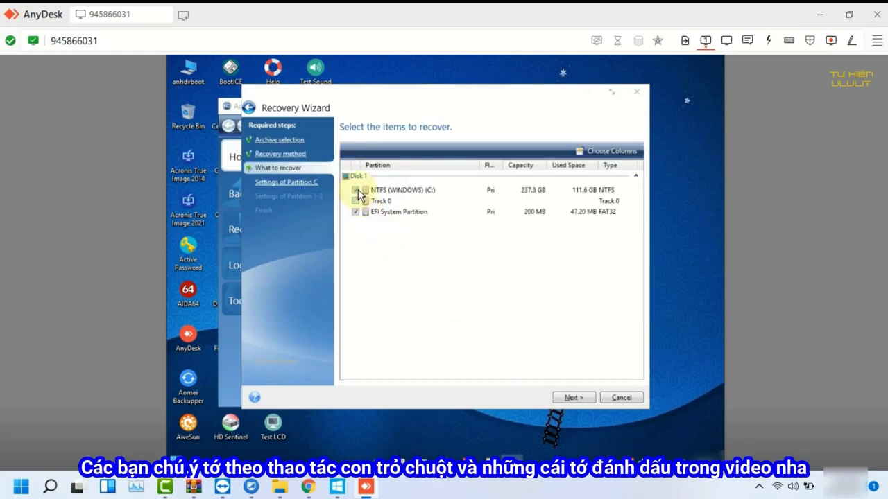
click(571, 397)
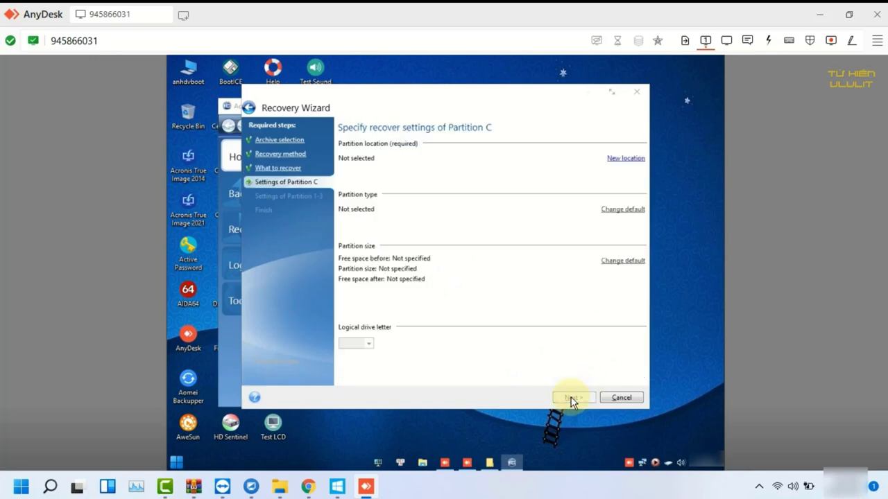
Set the unallocated space on Disk 1 as Partition C's new location and open its partition size settings
click(625, 159)
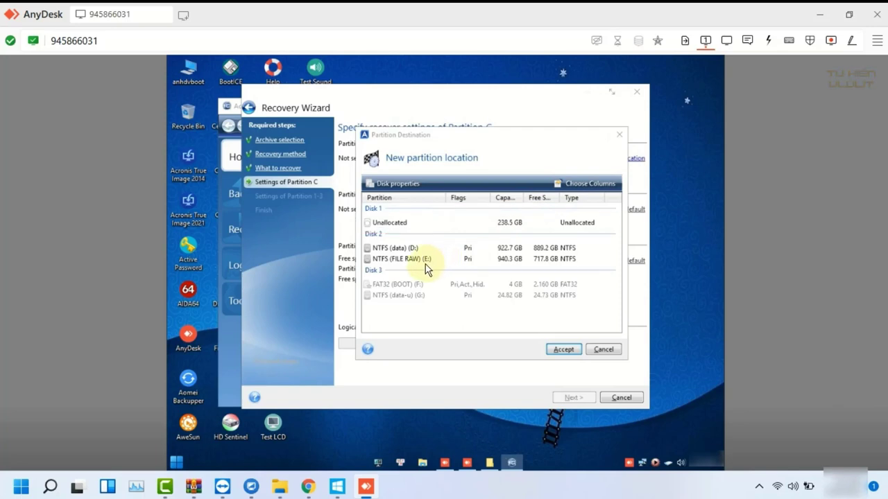
click(398, 223)
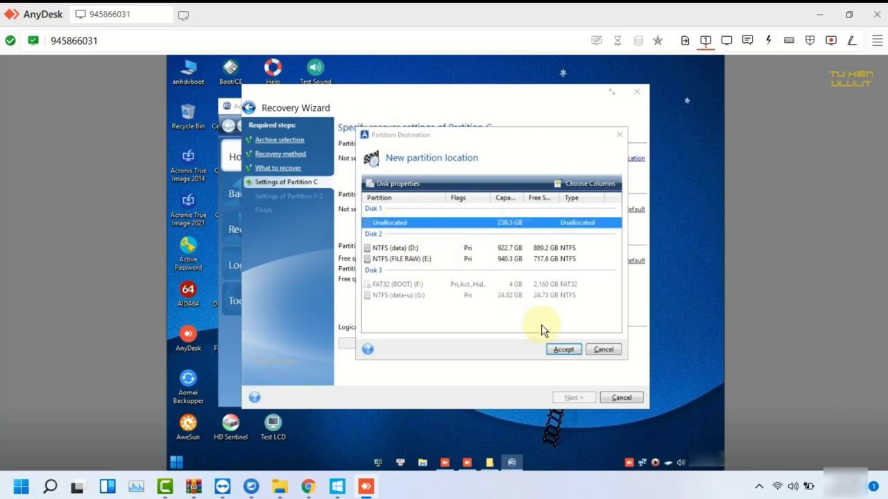
click(559, 349)
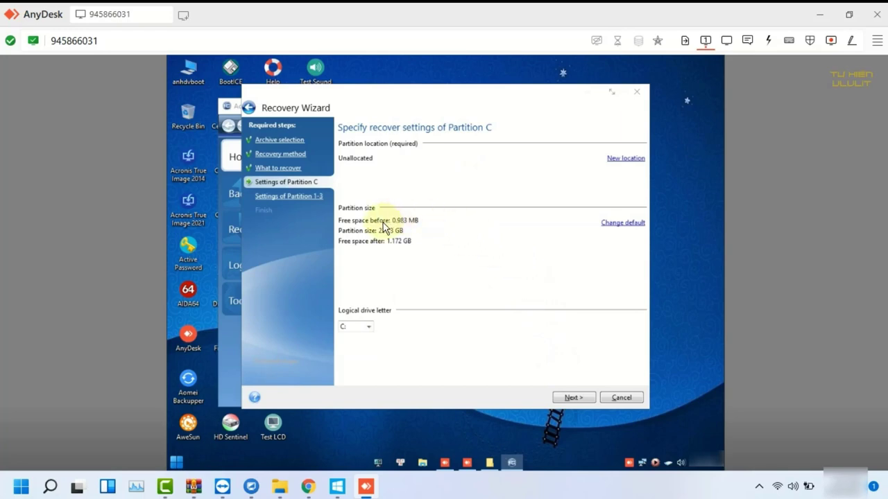
click(617, 224)
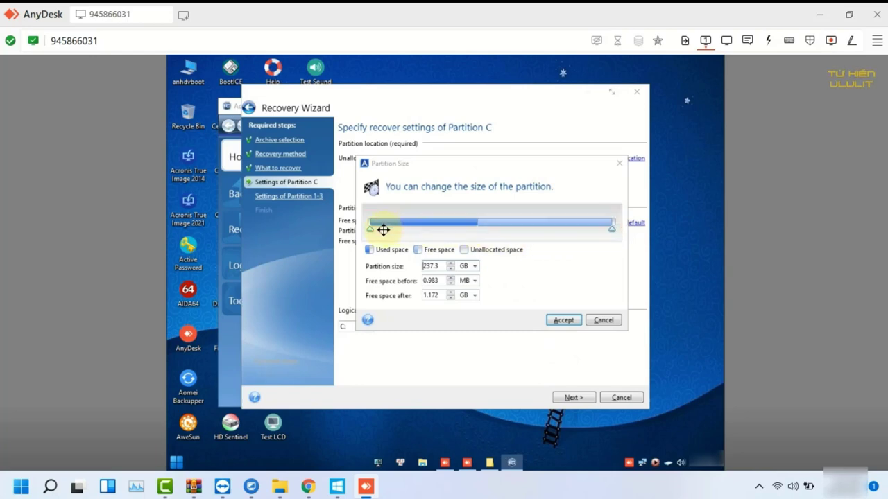
Adjust Partition C graphically until it fills the unallocated space at 238.5 GB
drag(392, 230, 437, 232)
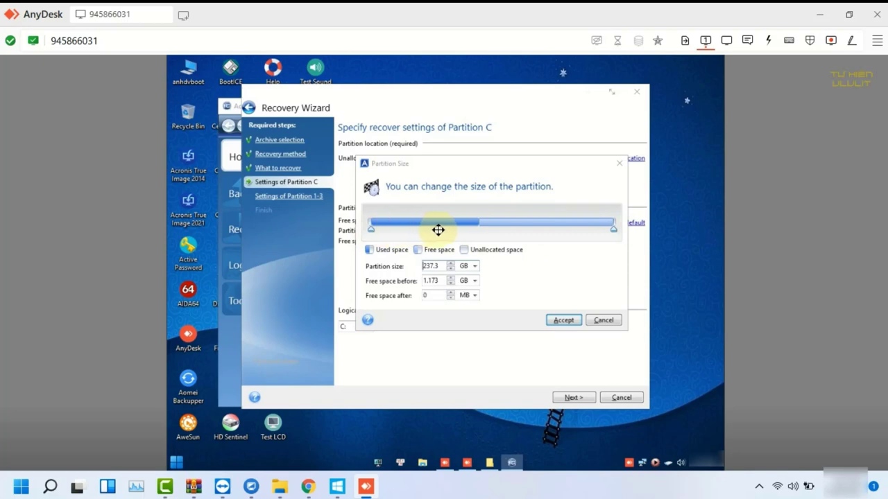
drag(371, 231, 365, 229)
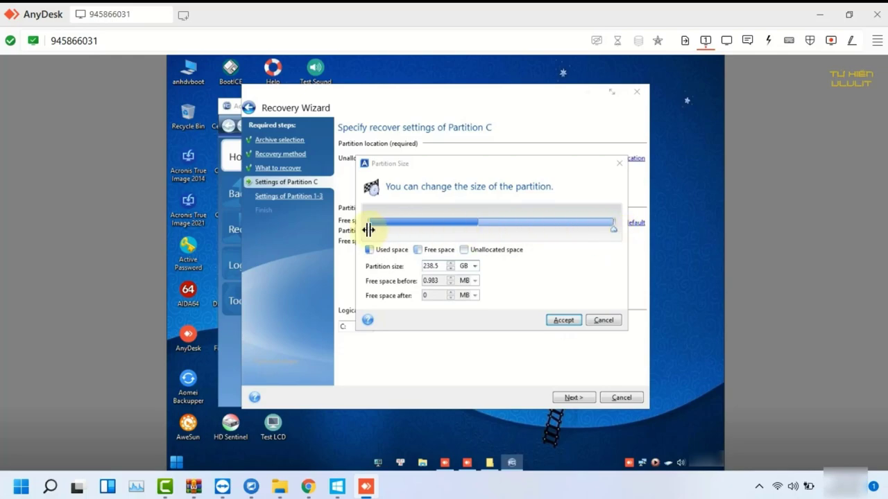
drag(368, 229, 377, 226)
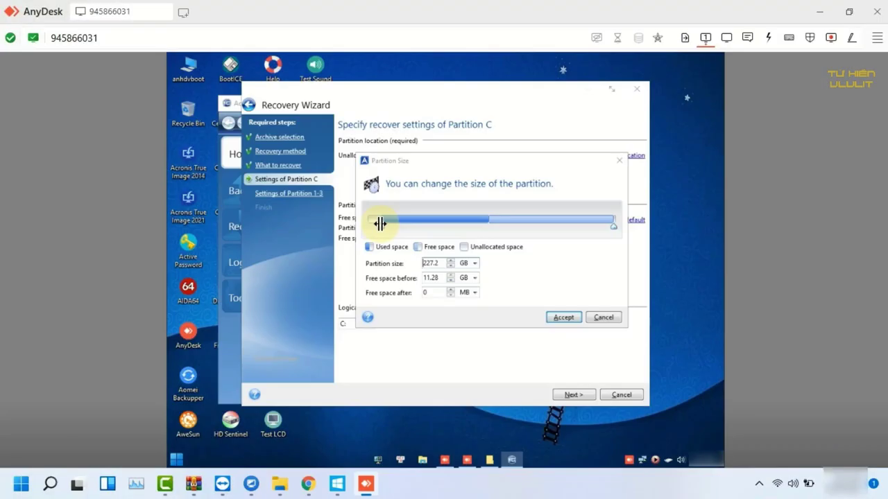
drag(376, 223, 365, 228)
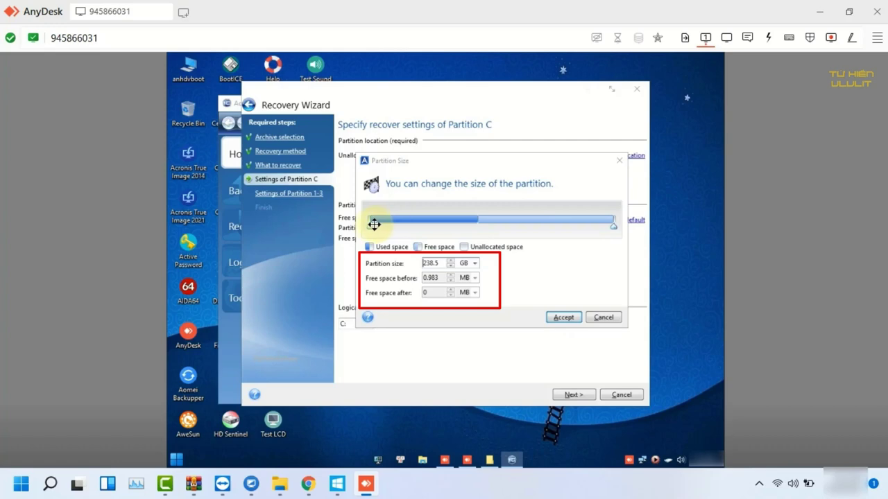
click(371, 225)
Set Partition C's size to 238.2 GB, accept it and continue to the settings of Partition 1-3
click(442, 264)
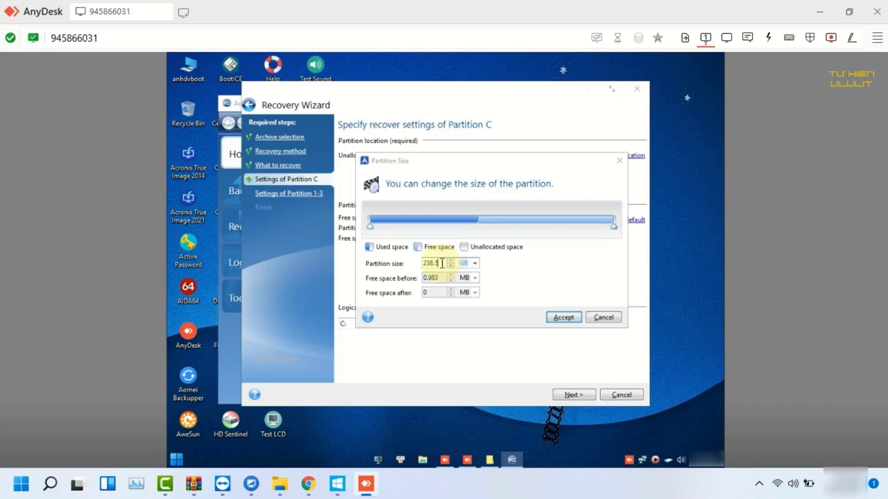
key(BackSpace)
key(BackSpace)
key(BackSpace)
key(BackSpace)
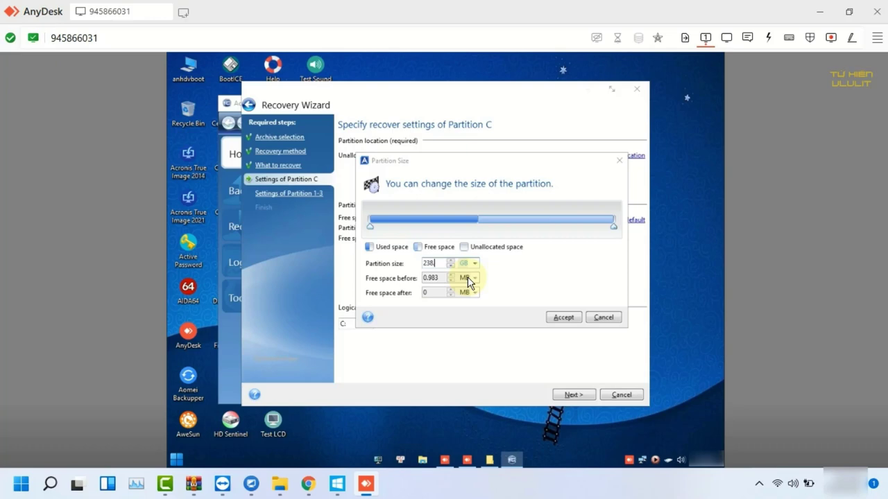
text(.2)
click(564, 318)
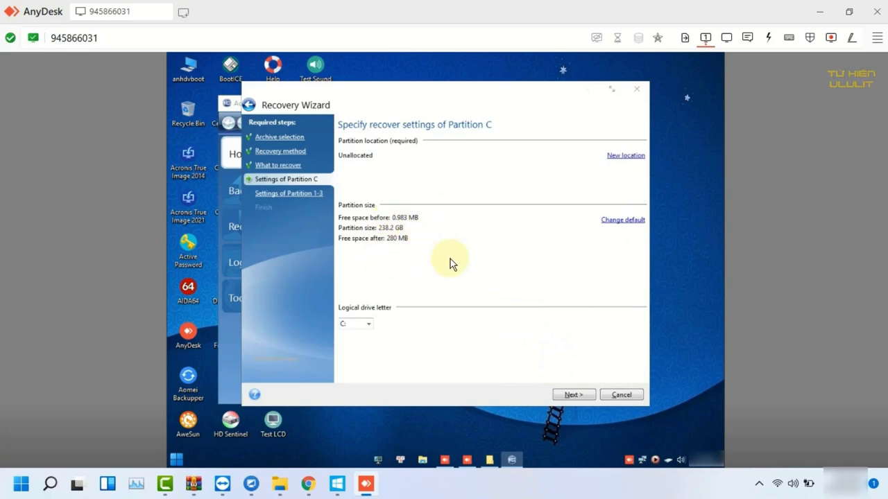
click(571, 396)
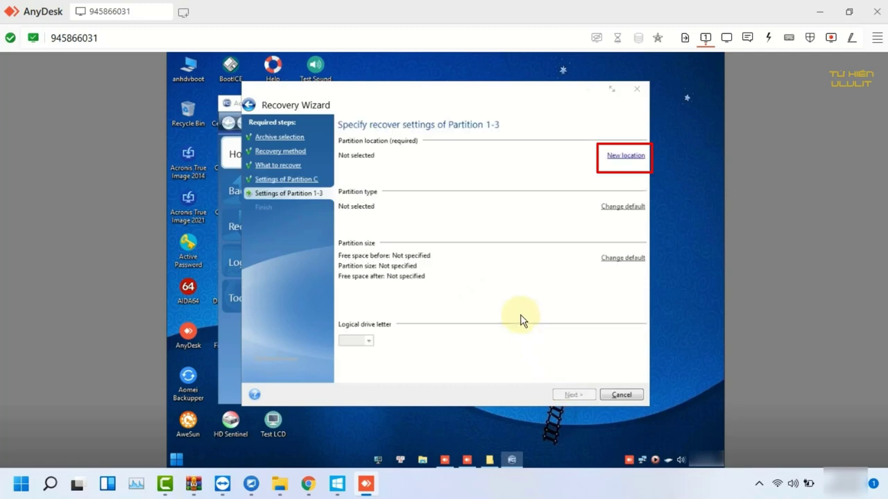
Set the remaining unallocated space on Disk 1 as the new location of Partition 1-3
click(622, 159)
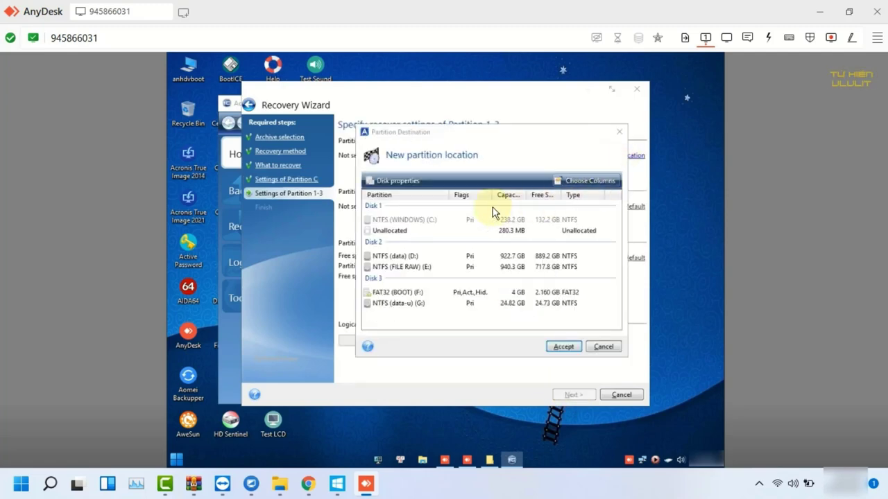
click(393, 233)
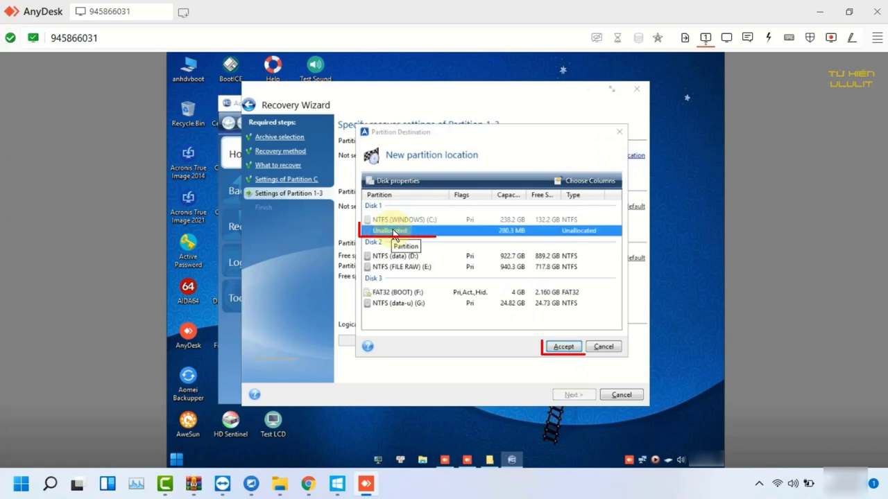
click(561, 349)
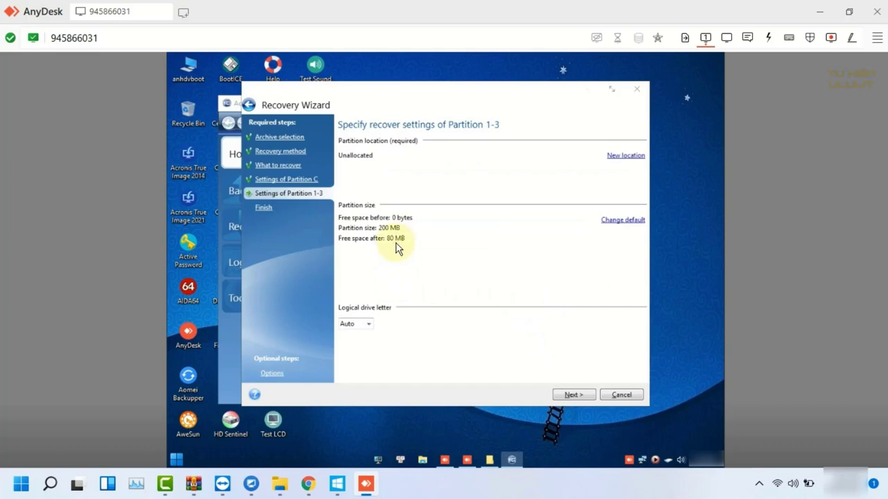
Extend Partition 1-3 to 280 MB with no free space after it, and start the recovery
click(629, 221)
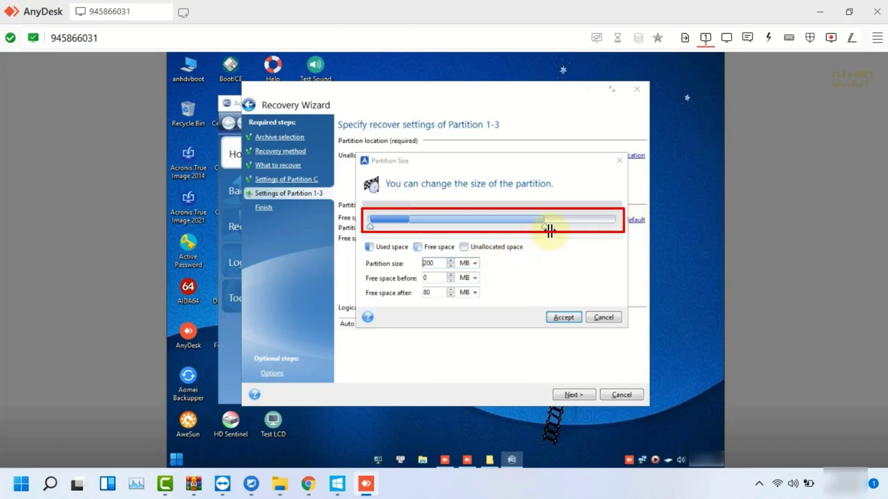
drag(548, 229, 654, 222)
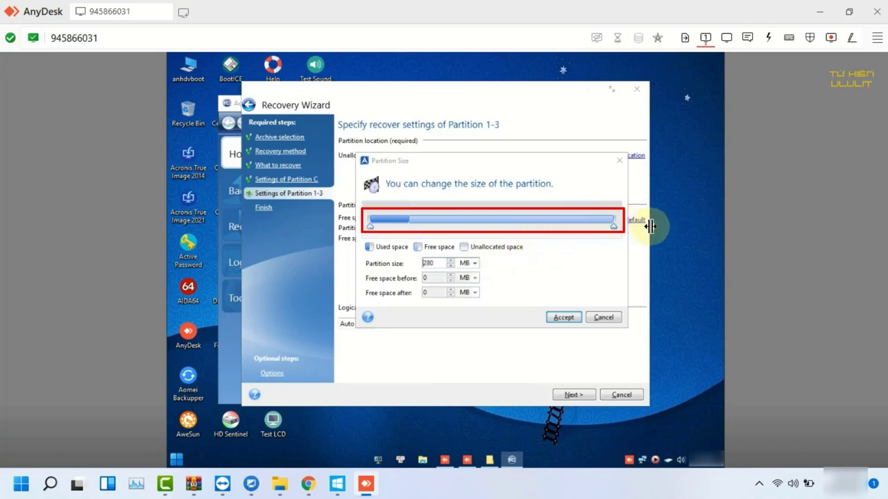
click(562, 319)
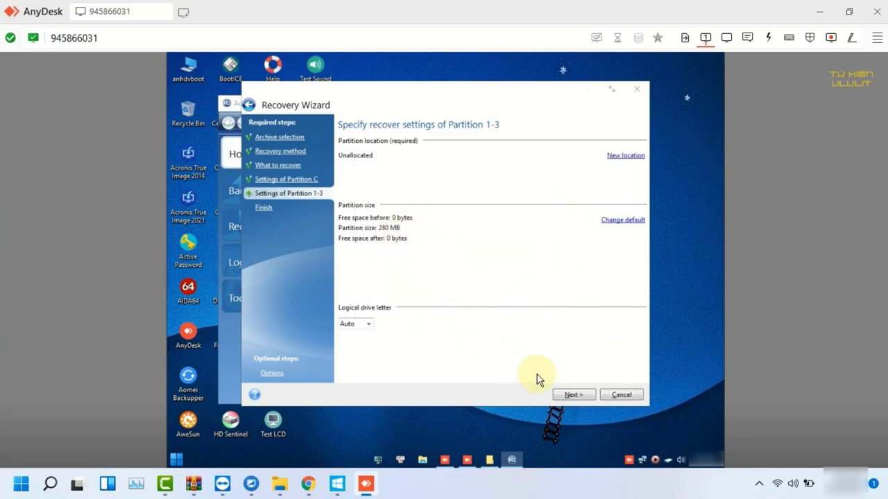
click(570, 394)
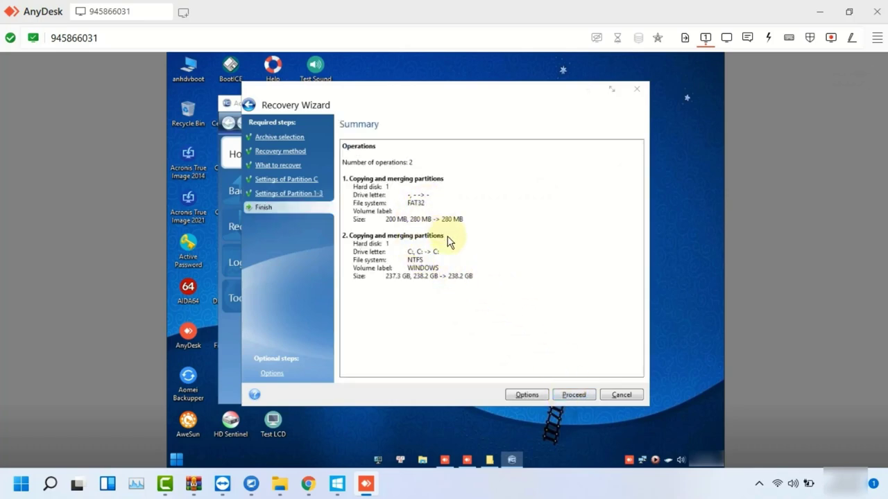
click(563, 394)
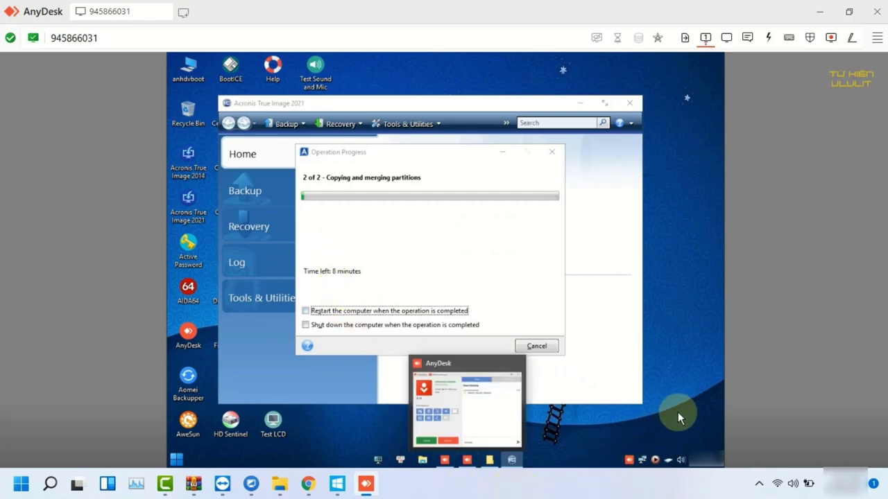
Look over the drives listed in AnhdvBoot on the second remote computer, and close the window
click(673, 488)
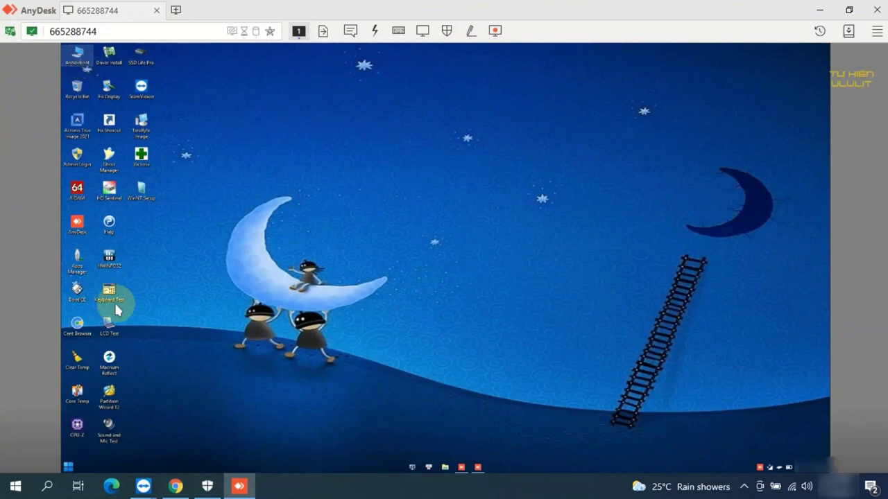
double_click(79, 56)
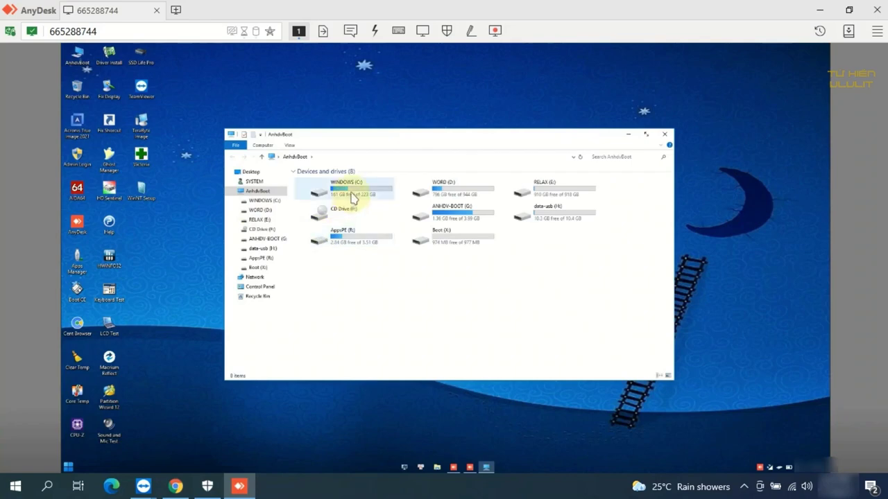
click(664, 134)
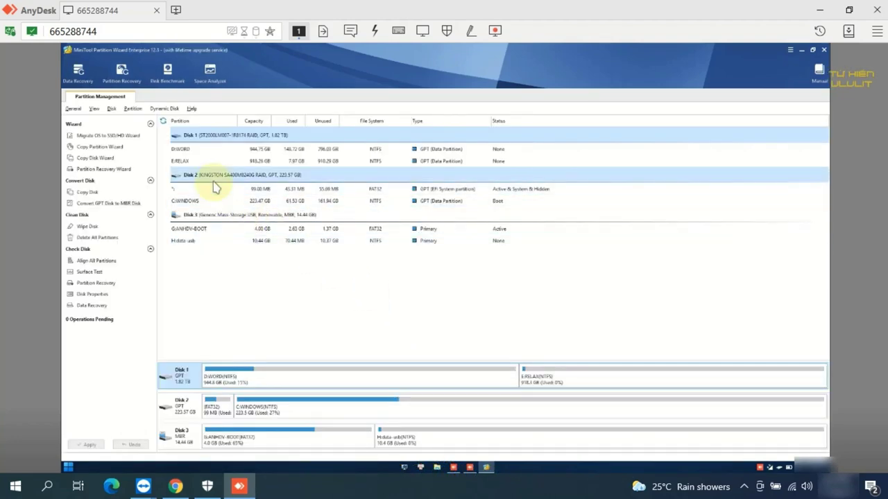
Queue the deletion of all partitions on Disk 2, the 223.57 GB Kingston drive, including its system partition
click(177, 409)
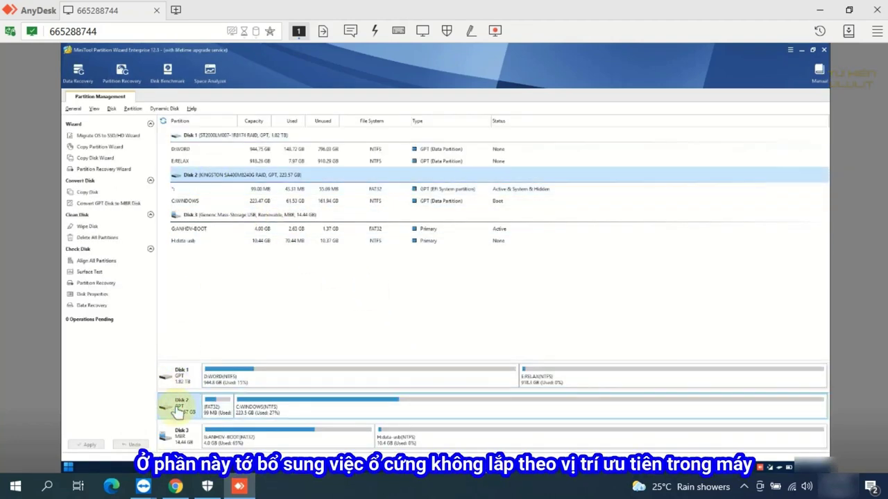
right_click(176, 410)
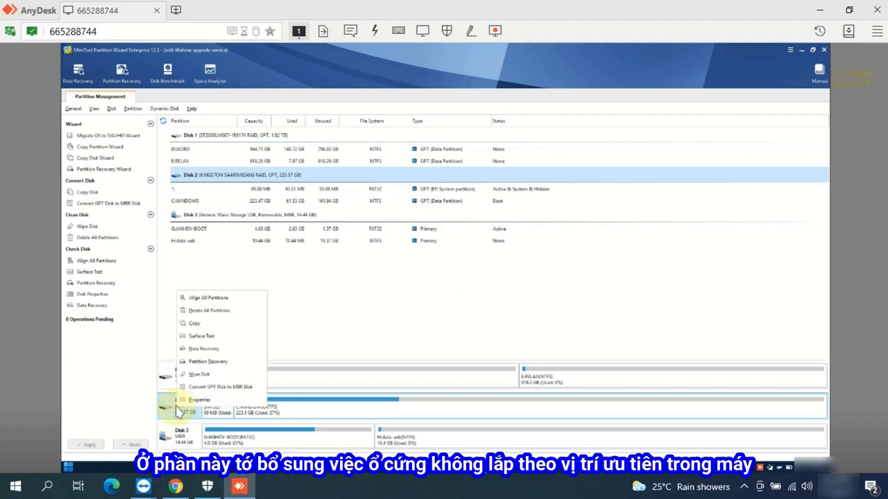
click(207, 312)
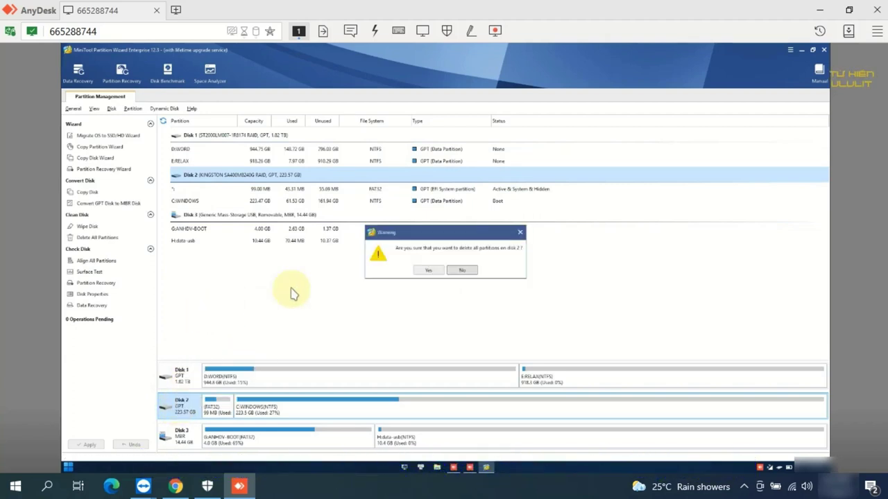
click(429, 272)
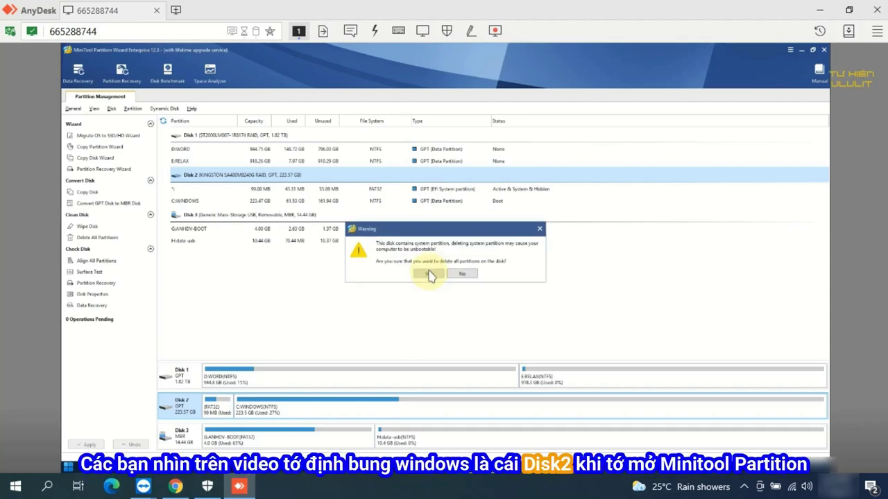
click(428, 274)
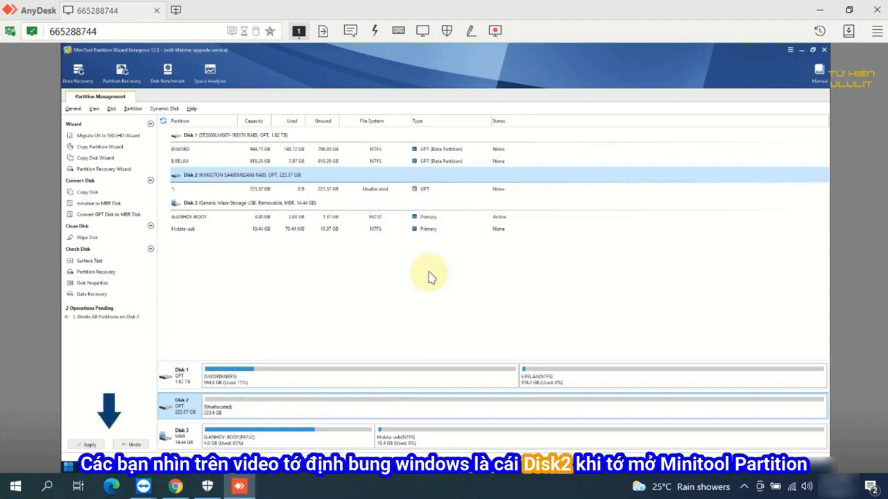
Apply the pending deletion of Disk 2's partitions and quit MiniTool Partition Wizard
click(90, 444)
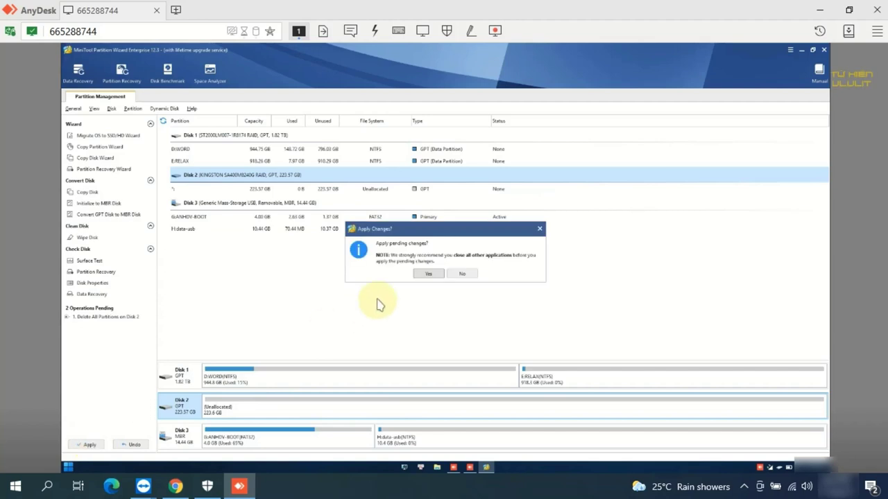
click(428, 273)
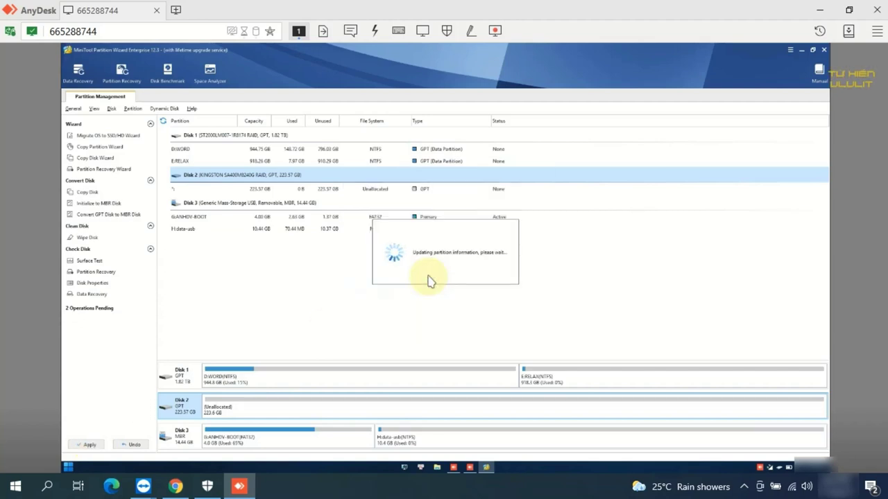
click(437, 272)
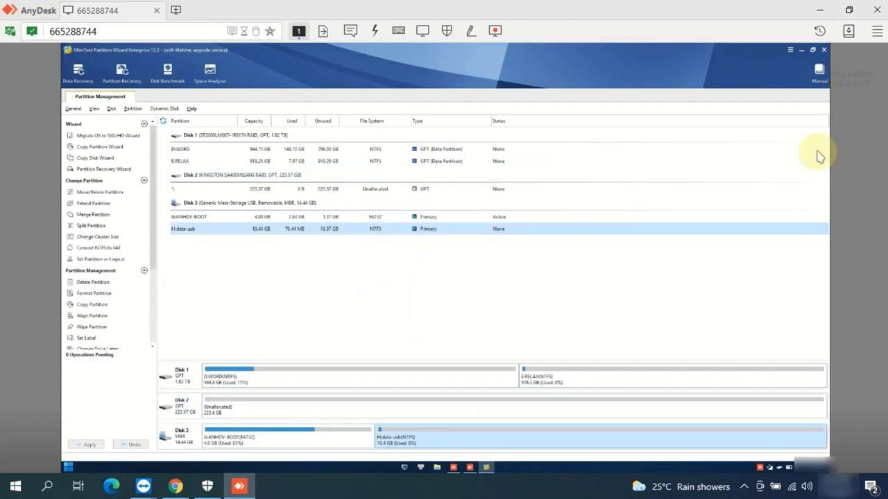
click(813, 51)
click(644, 112)
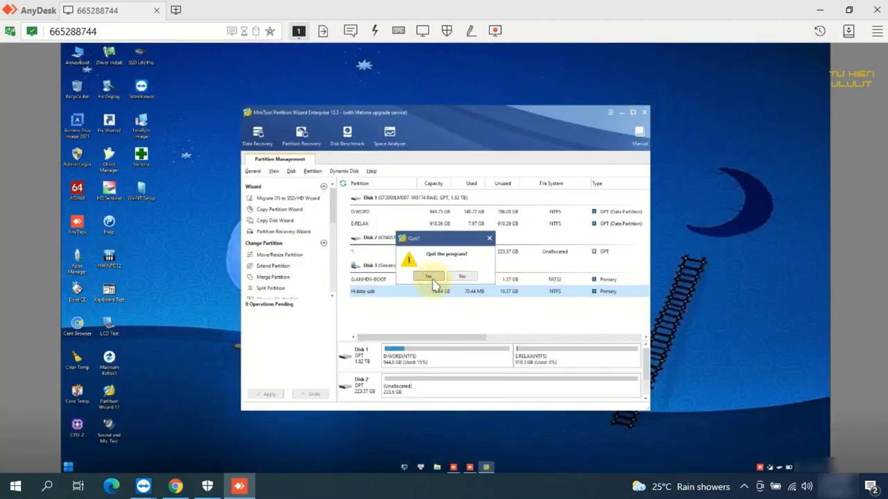
click(429, 276)
double_click(109, 390)
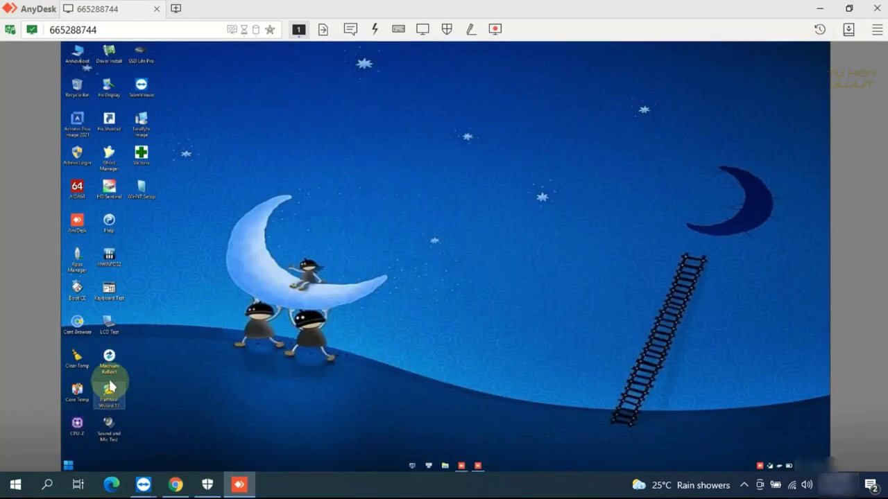
Start a disk recovery in Acronis True Image 2021 from the backup win10prox64-20h2.tibx in D:\backup-win10pro20h2
double_click(77, 122)
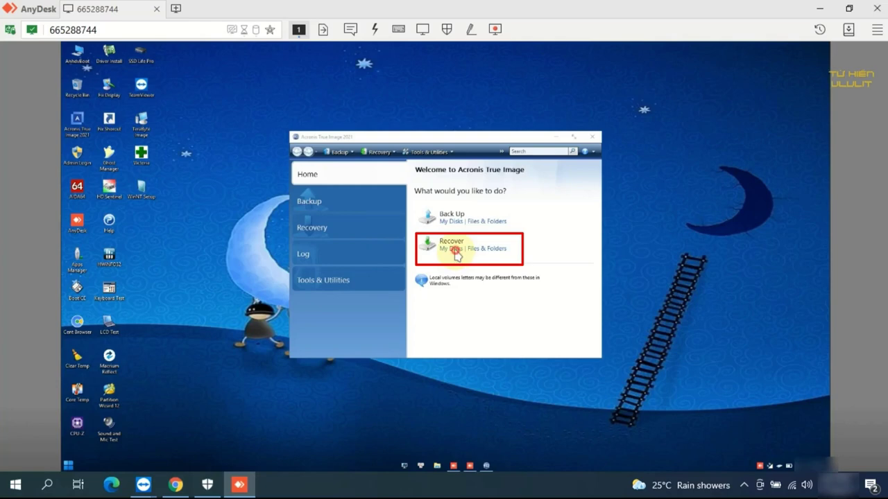
click(457, 254)
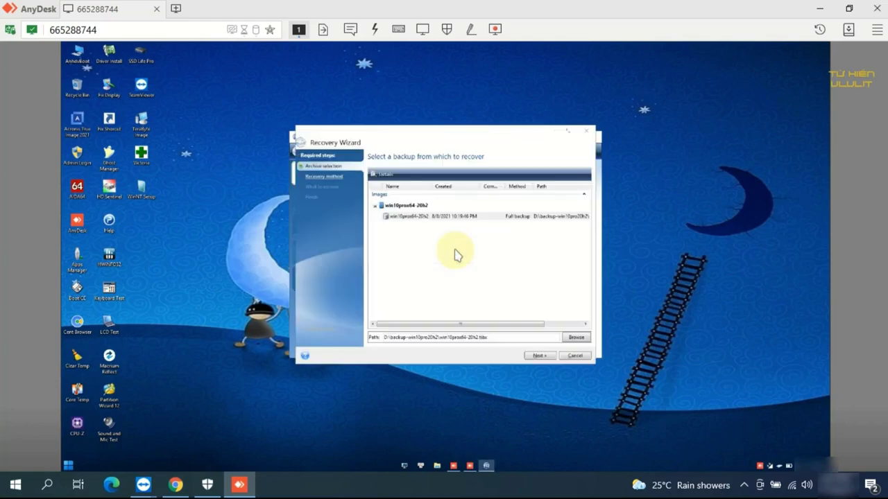
click(574, 339)
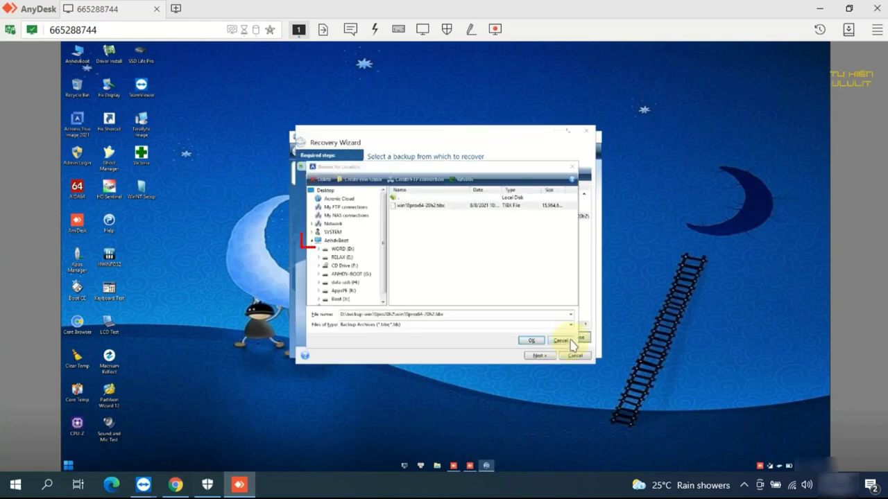
click(323, 241)
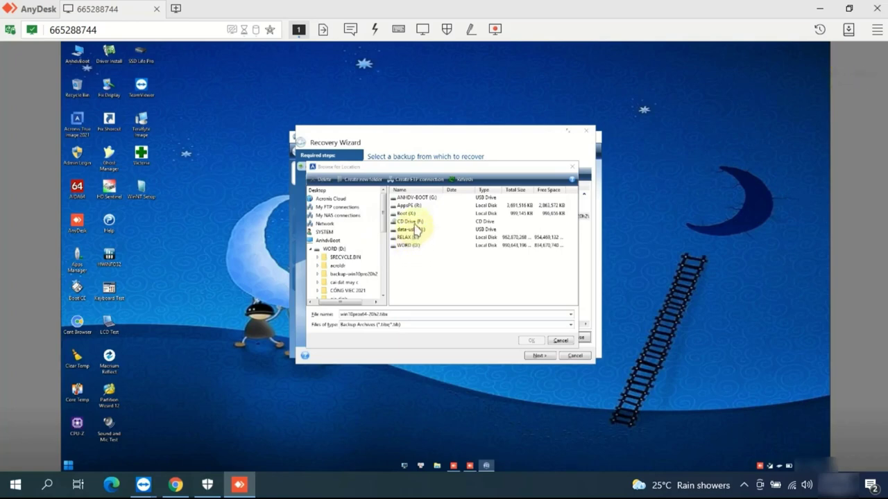
double_click(412, 246)
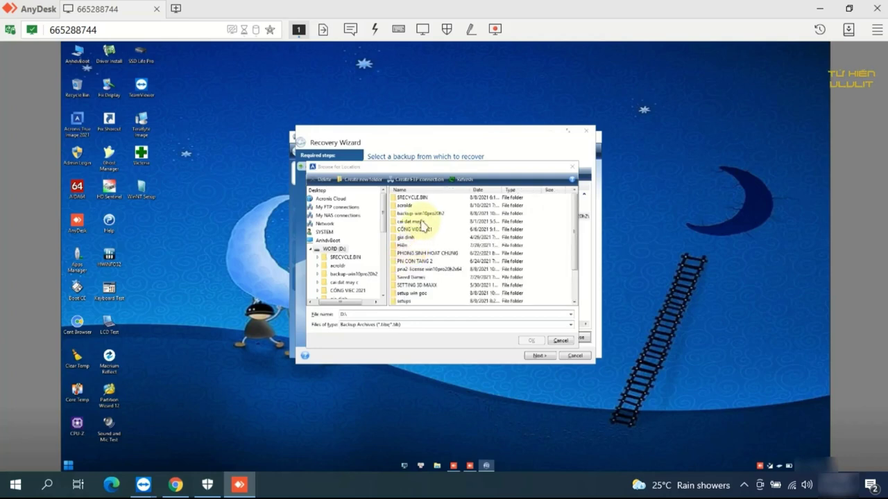
double_click(424, 214)
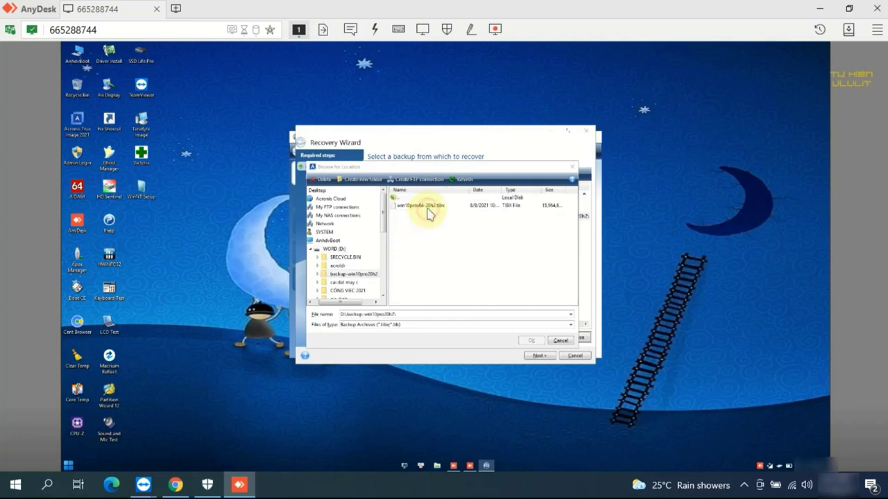
click(424, 206)
click(530, 341)
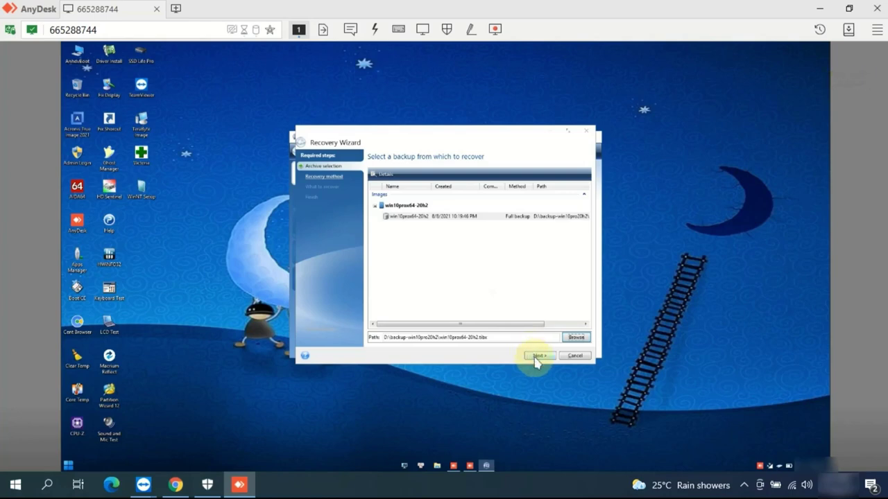
Choose to recover whole disks and partitions from the August 8, 2021 recovery point at 10:19 PM
click(535, 357)
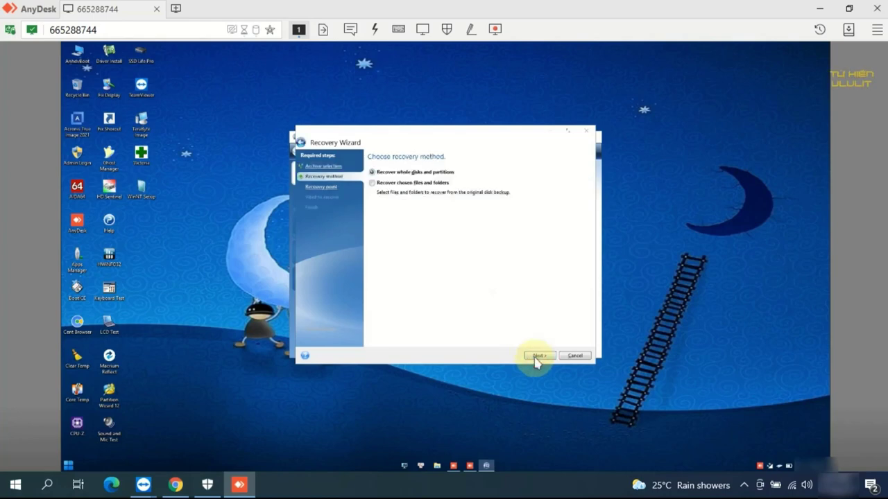
click(537, 357)
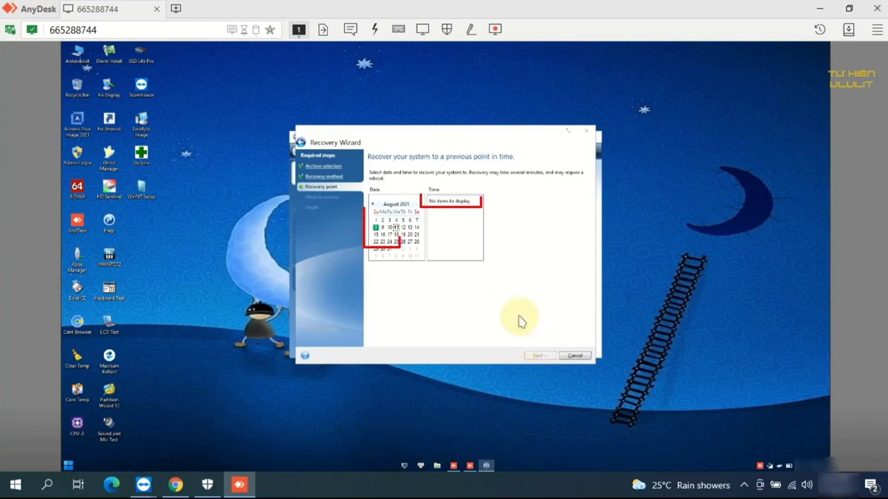
click(375, 228)
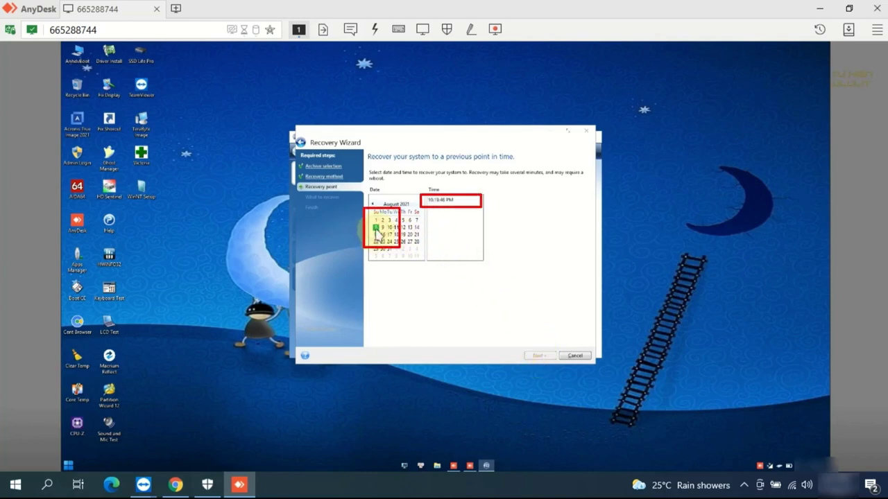
click(450, 201)
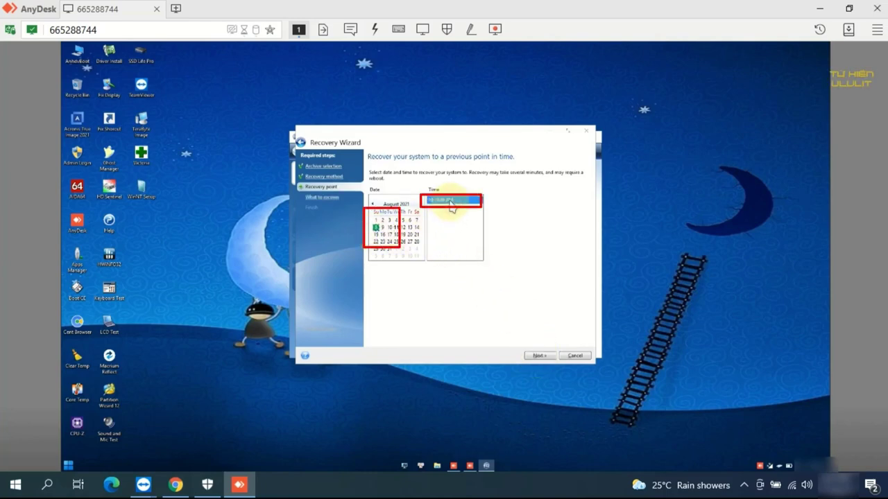
click(536, 357)
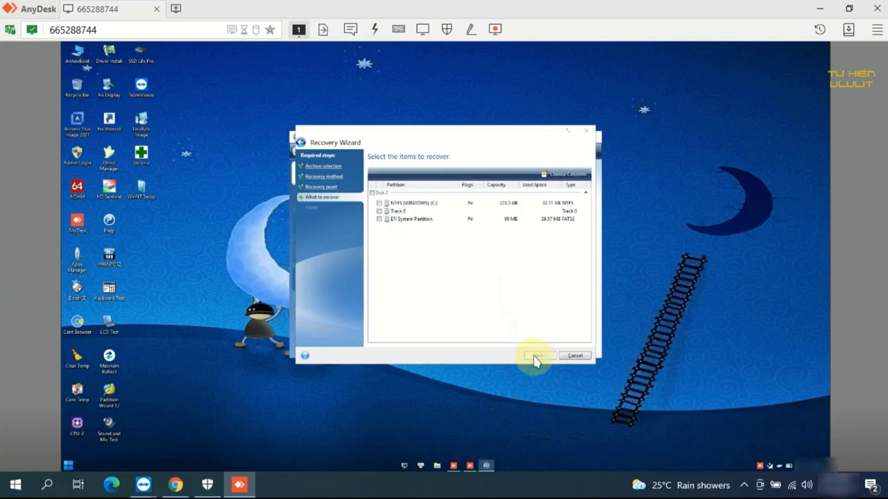
Select the NTFS (WINDOWS) (C:) partition and the EFI System Partition as the items to recover
click(379, 202)
click(379, 219)
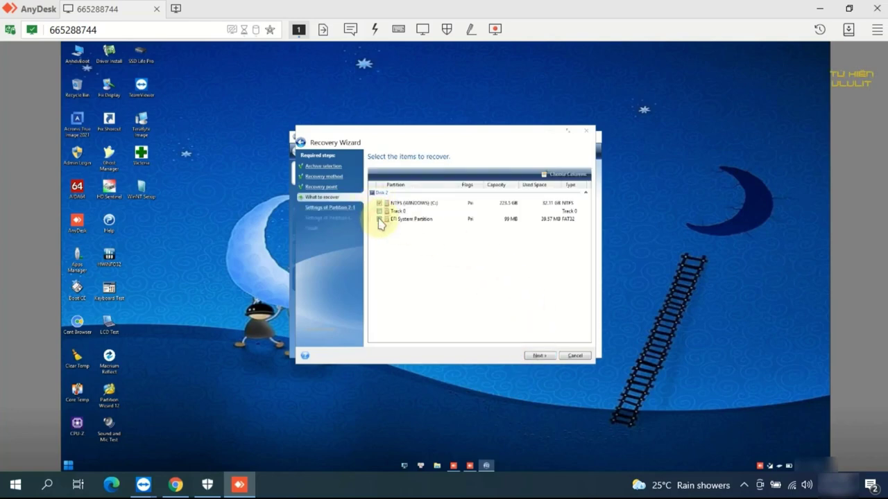
click(532, 356)
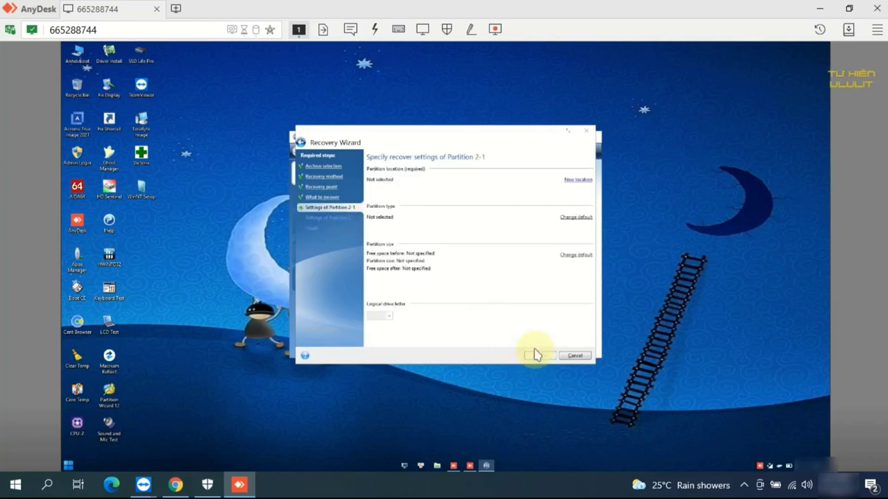
Set the unallocated space on Disk 2 as the new location of Partition 2-1, keeping its default size
click(573, 180)
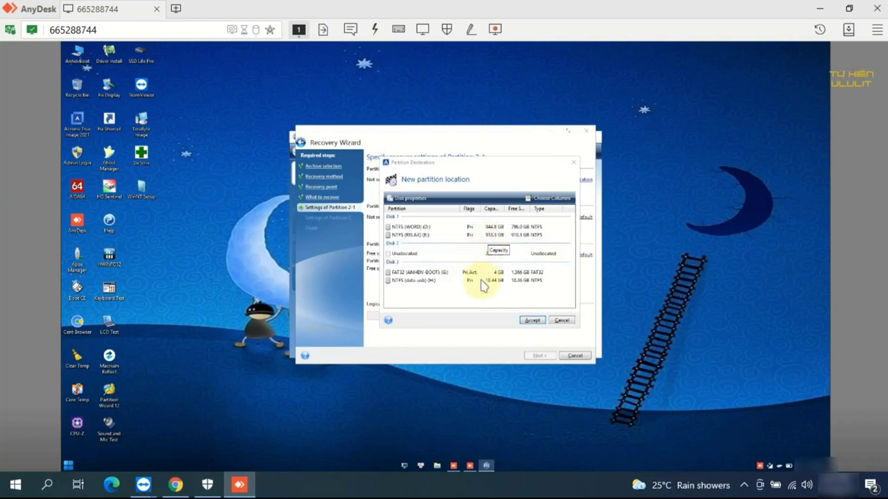
click(415, 254)
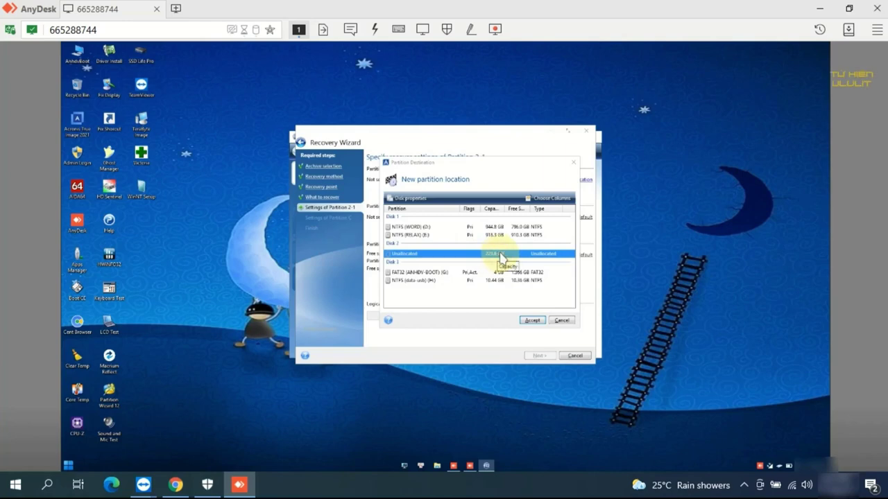
click(532, 321)
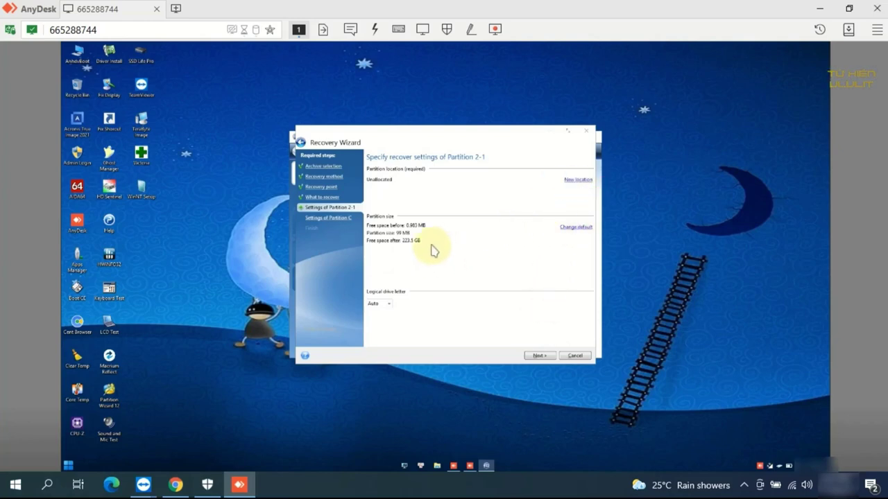
click(539, 356)
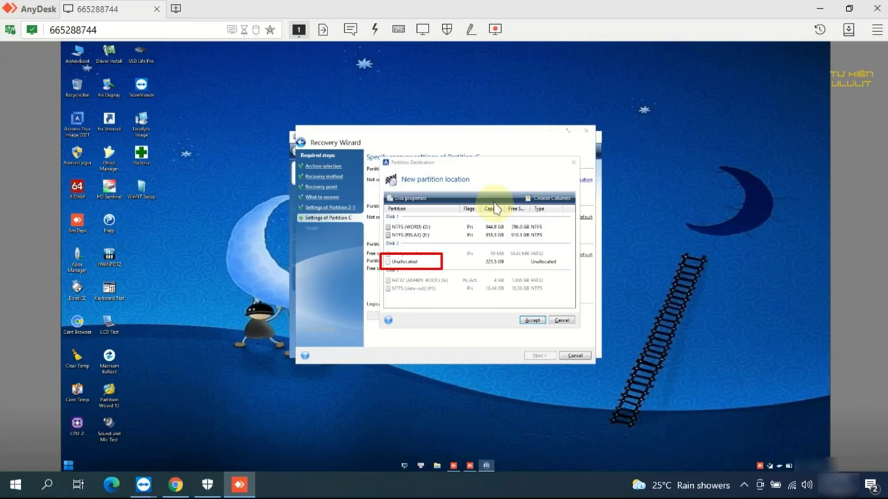
Set the remaining unallocated space on Disk 2 as the new location of Partition C, keeping its default size
click(411, 262)
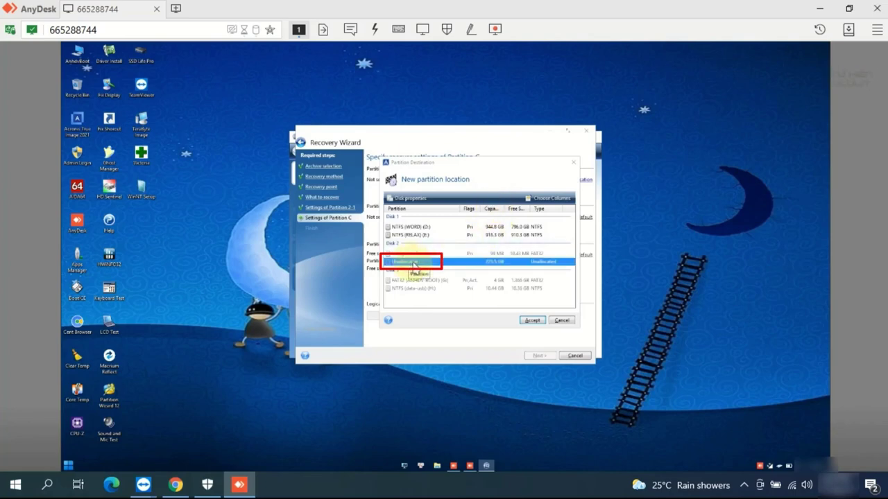
click(531, 321)
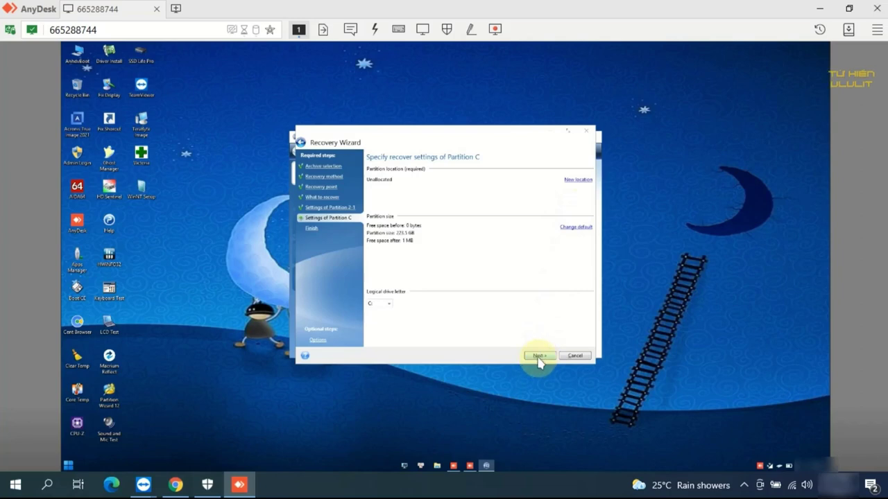
click(539, 356)
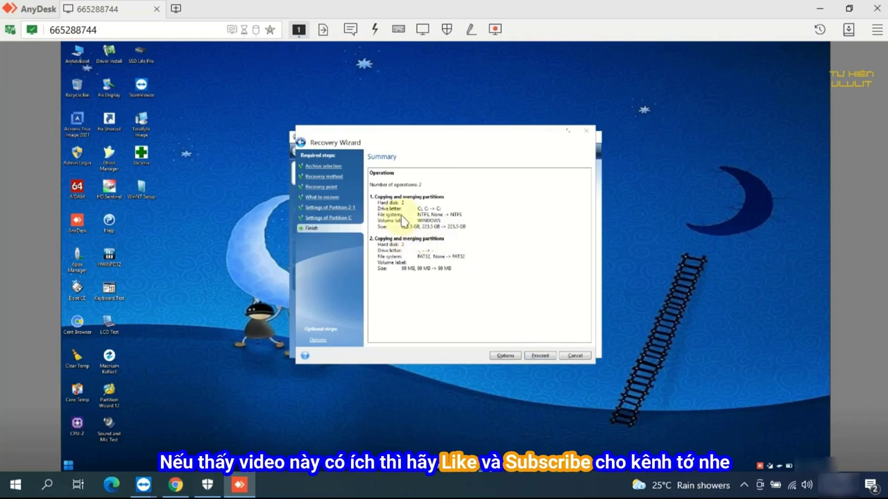
Run the recovery with a computer restart set for its completion, and restart immediately once it finishes
click(534, 356)
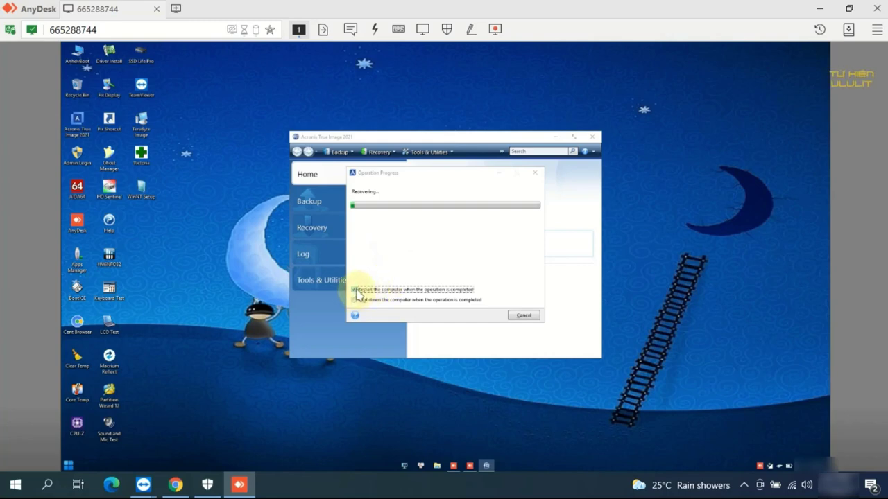
click(358, 289)
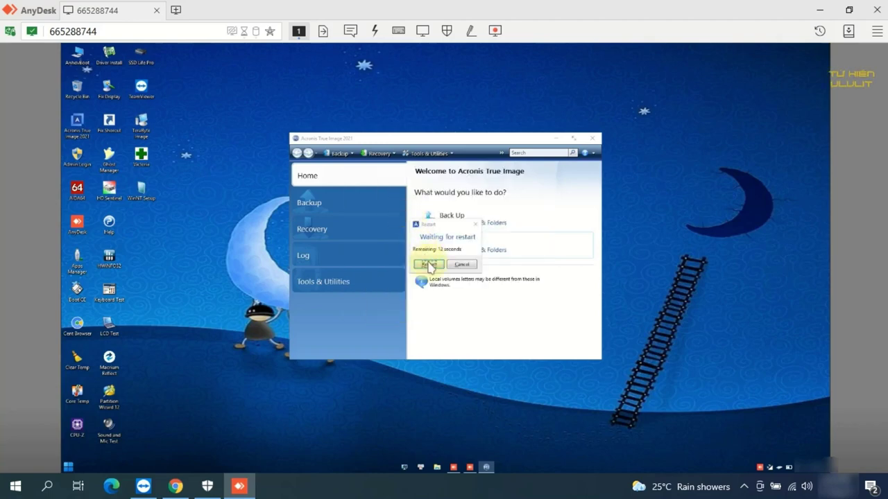
click(430, 265)
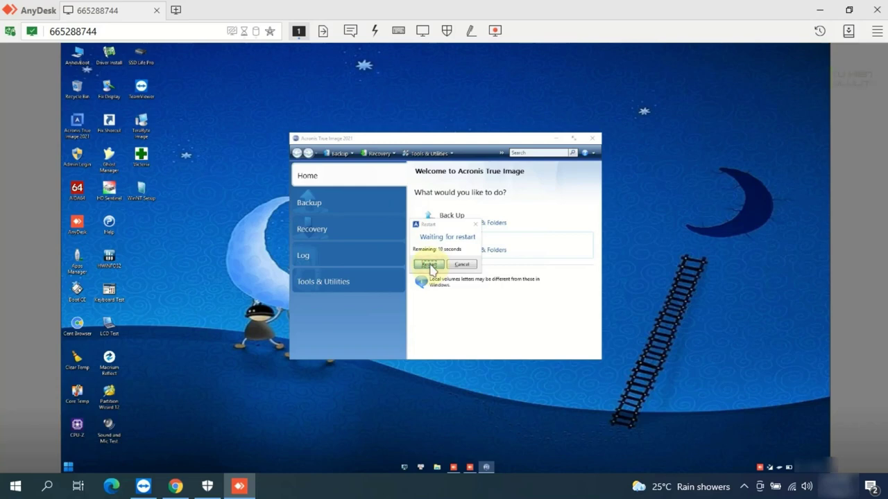